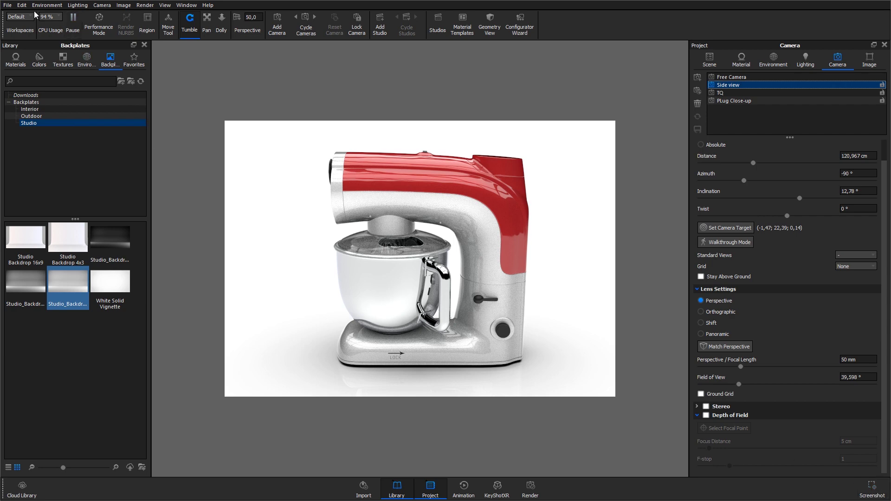
Save screenshots as PNG at quality 100, asking for a location each time and saving no camera
left_click(22, 5)
left_click(47, 88)
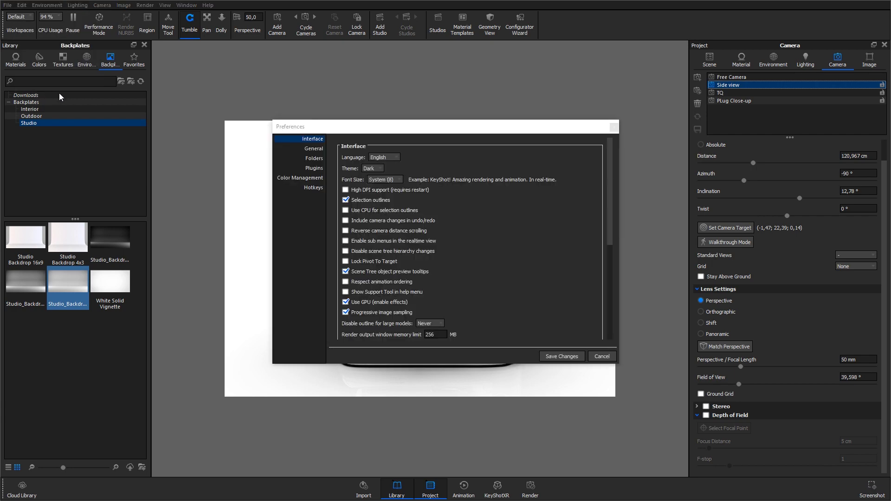
left_click(310, 148)
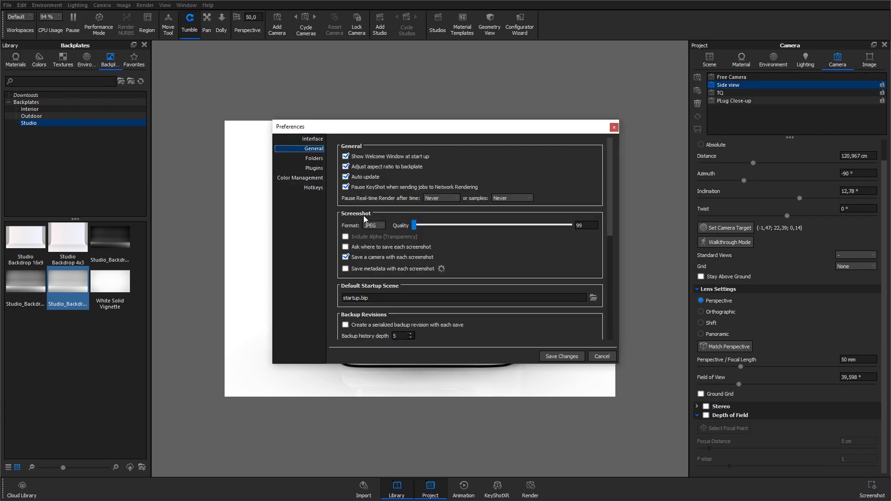
left_click(373, 225)
left_click(374, 235)
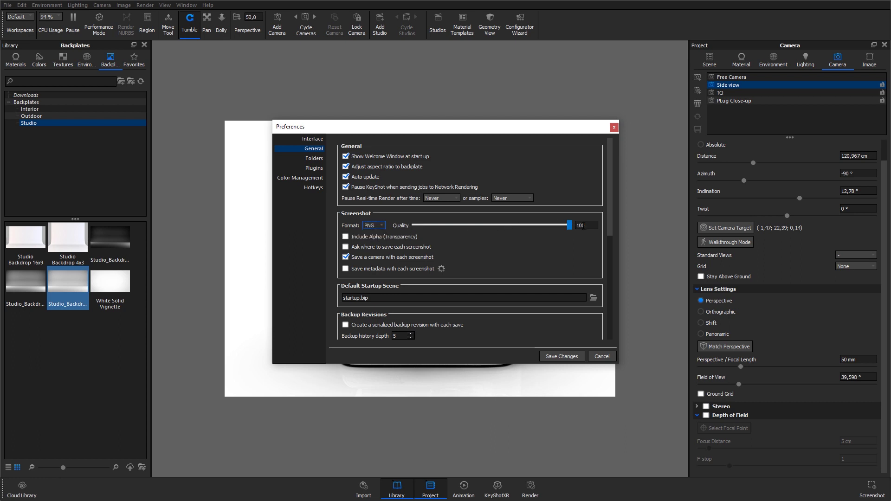
left_click(409, 248)
left_click(402, 257)
left_click(558, 356)
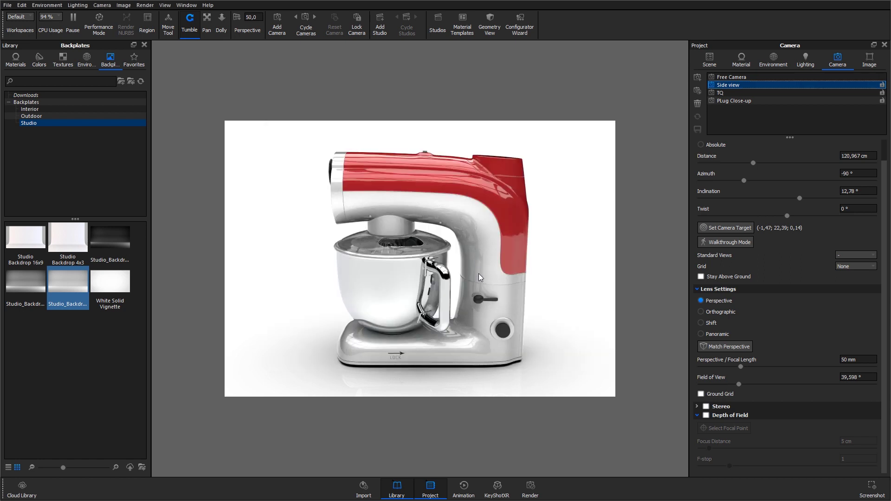
Take a screenshot of the mixer side view and create a new folder named OUTPUT
left_click(866, 487)
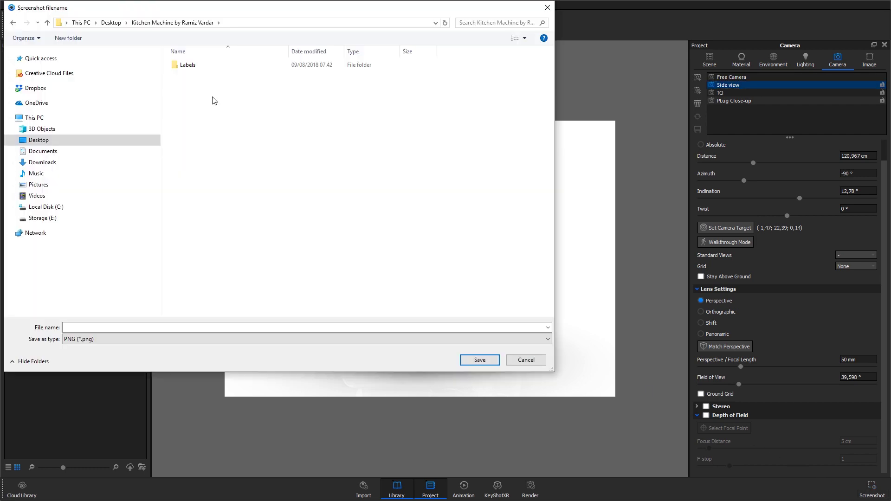
right_click(213, 100)
mouse_move(268, 211)
left_click(334, 213)
type("OUTPUT")
key("Return")
Save the screenshot as sideview_screenshot inside the OUTPUT folder
double_click(202, 76)
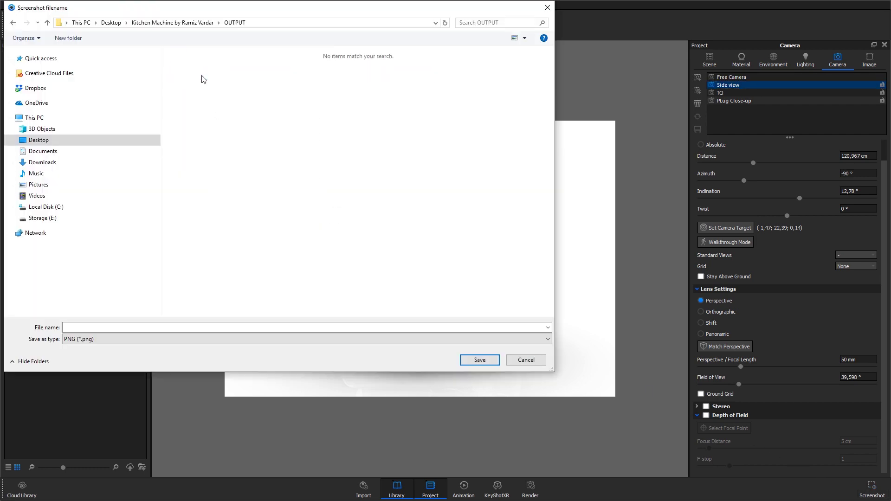
left_click(143, 326)
type("sideview_screenshot")
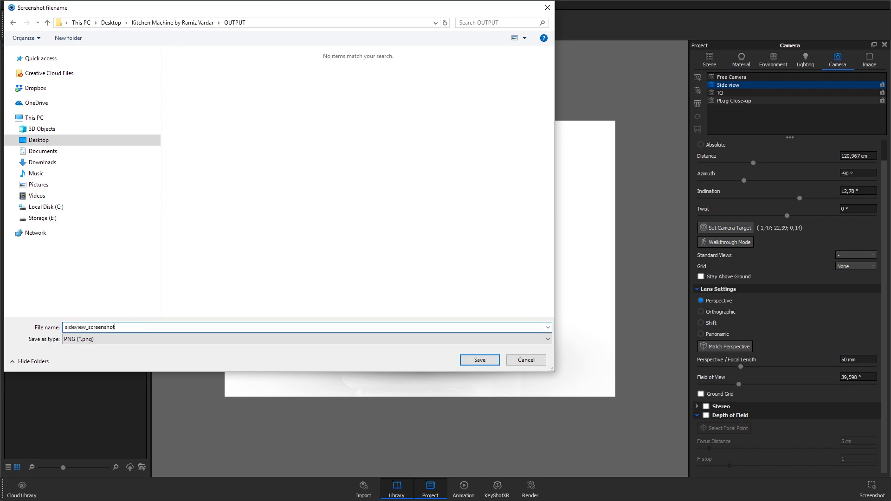
key("Return")
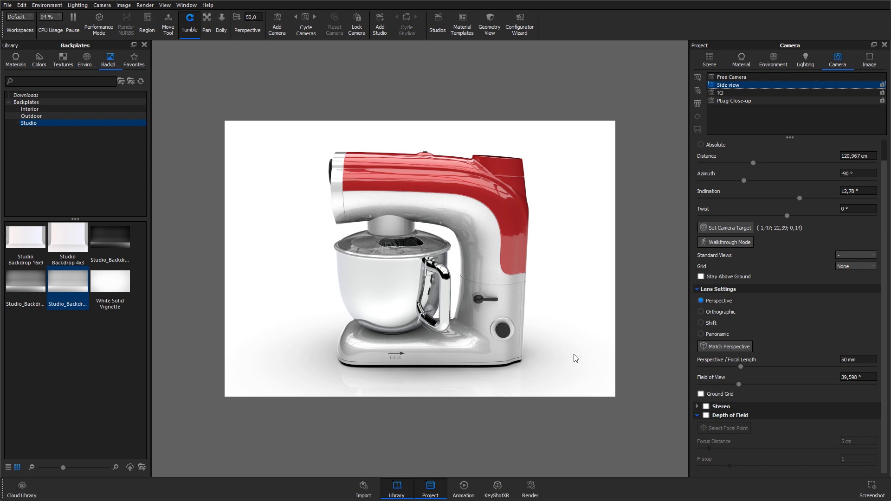
Name the still render output sideview_rendering and set its folder to OUTPUT
left_click(531, 488)
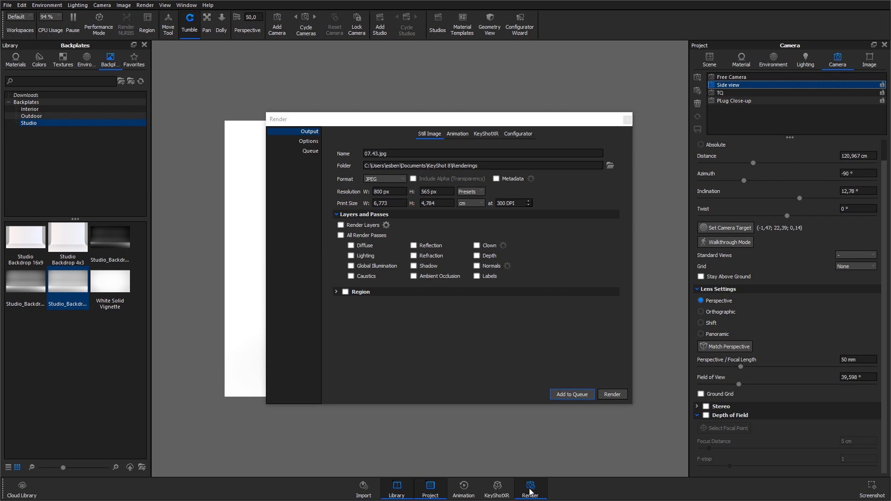
left_click(301, 133)
key("Tab")
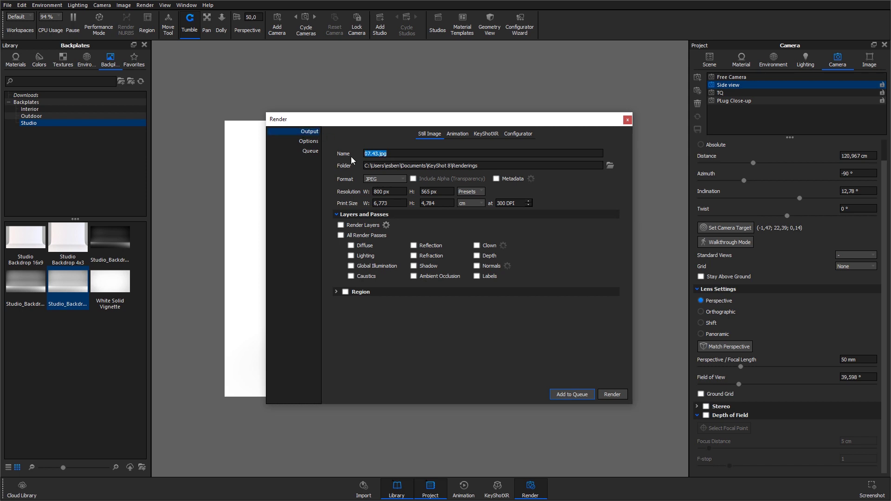
type("sideview_rendering")
left_click(607, 167)
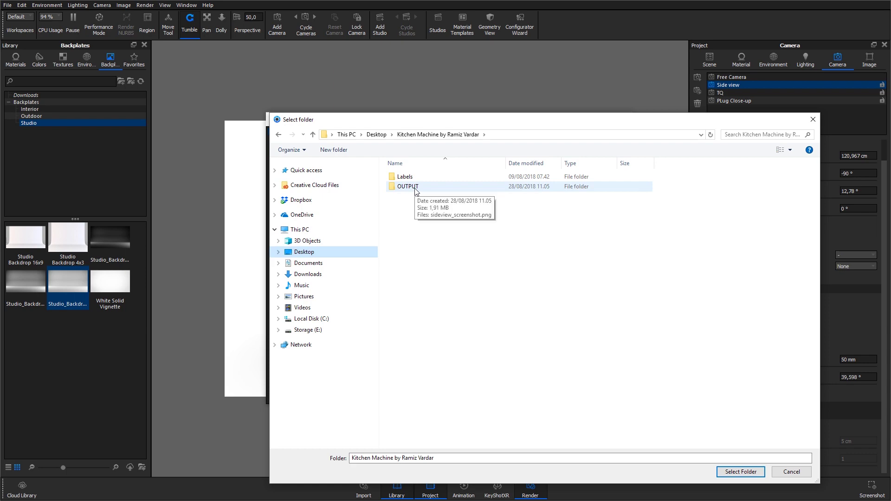
double_click(407, 186)
left_click(738, 471)
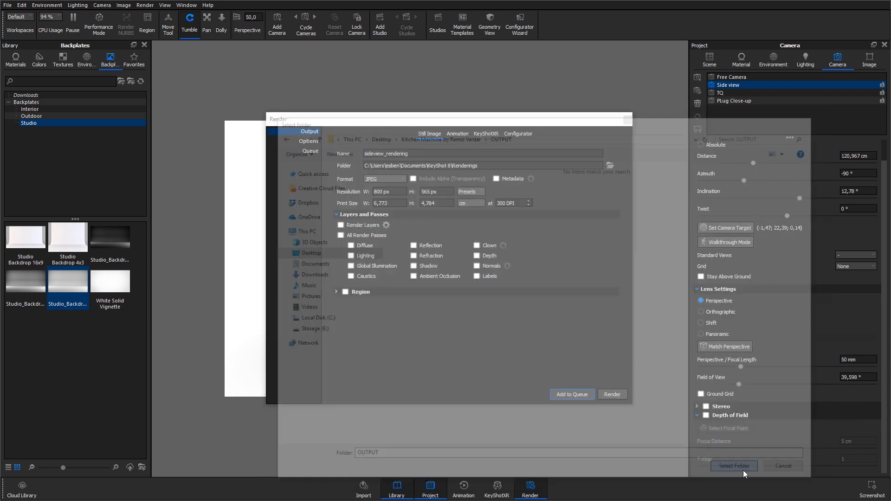
Set the render format to PNG with a 30 cm print width (3543 × 2504 px at 300 DPI)
left_click(384, 179)
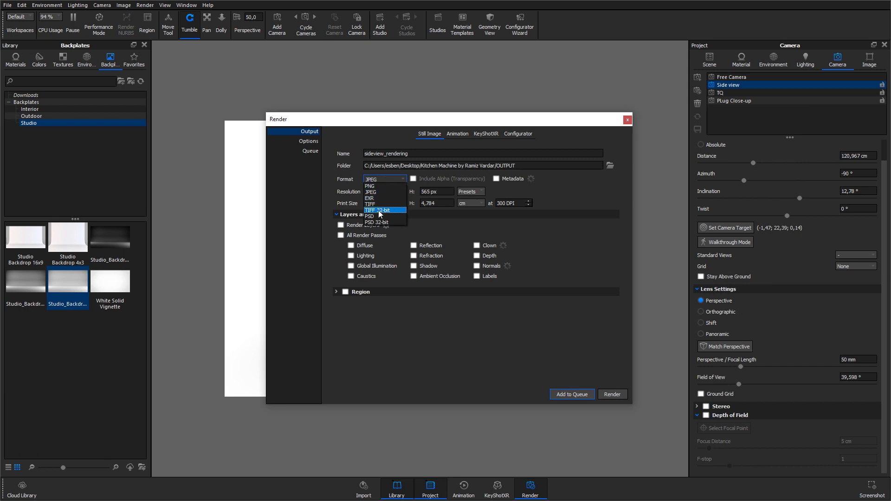
left_click(378, 186)
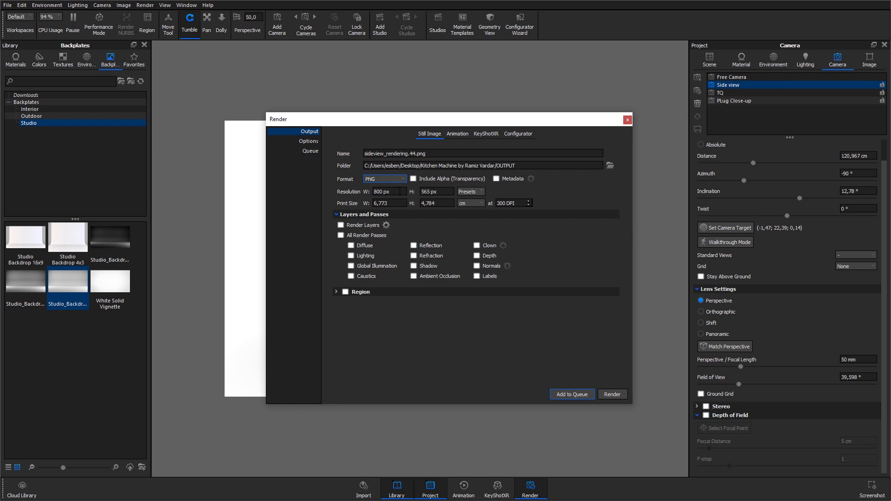
left_click(396, 202)
type("30")
key("Return")
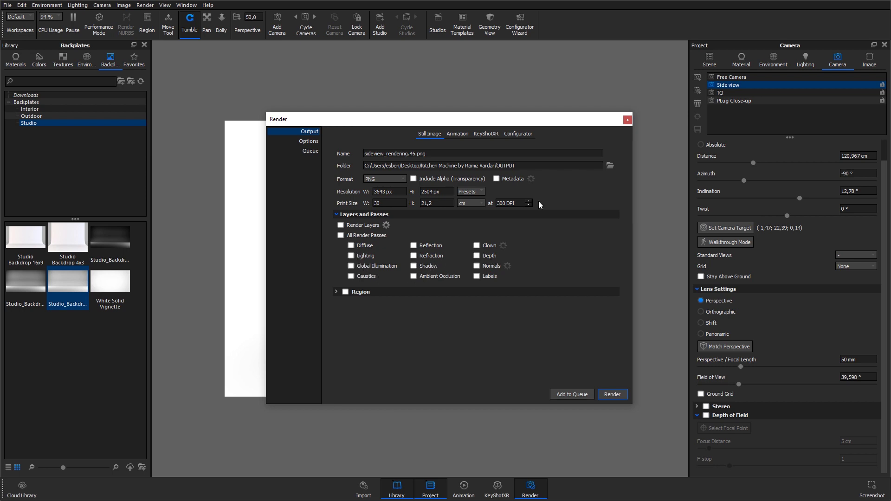
Set render quality to Maximum Samples with the slider at 140, then close the Render dialog
left_click(312, 143)
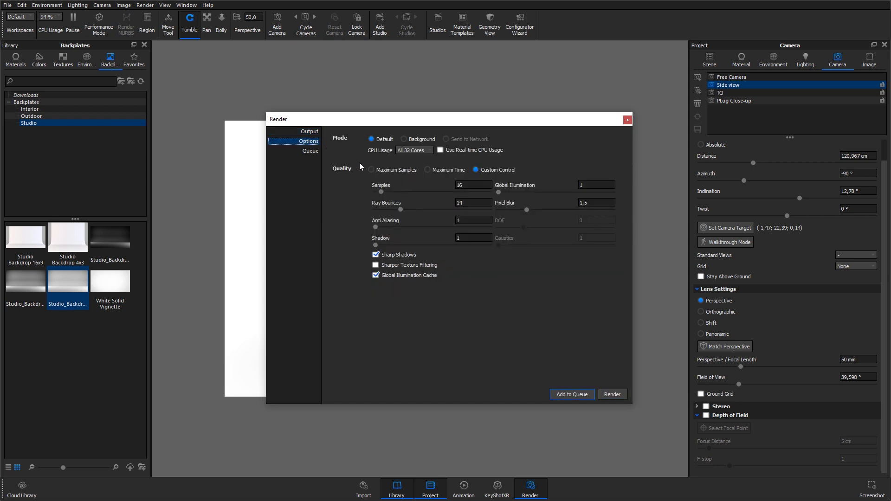
left_click(371, 170)
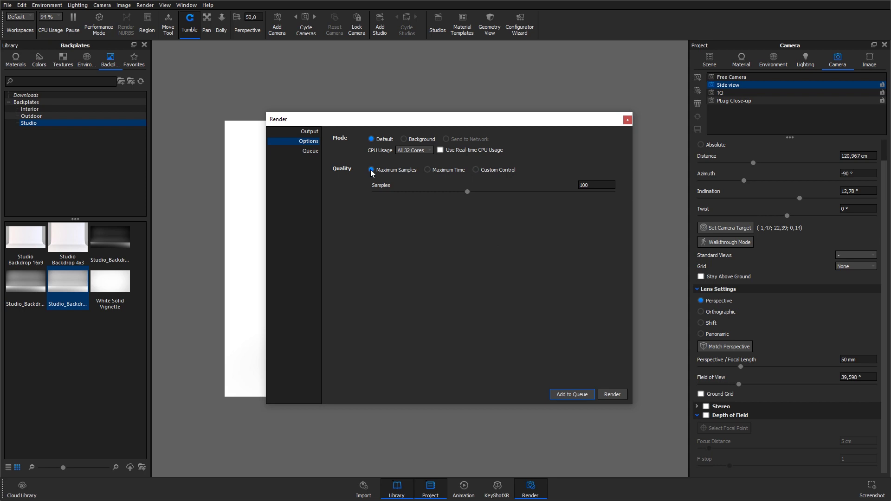
left_click(440, 169)
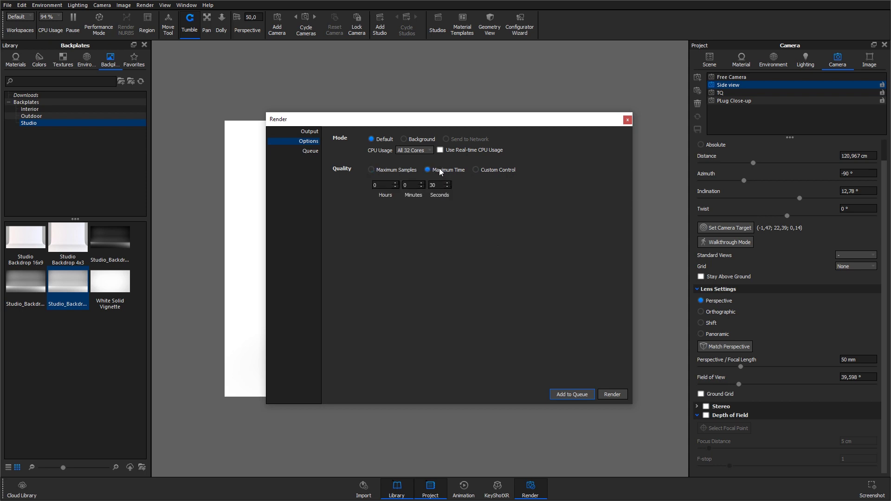
left_click(491, 171)
left_click(393, 170)
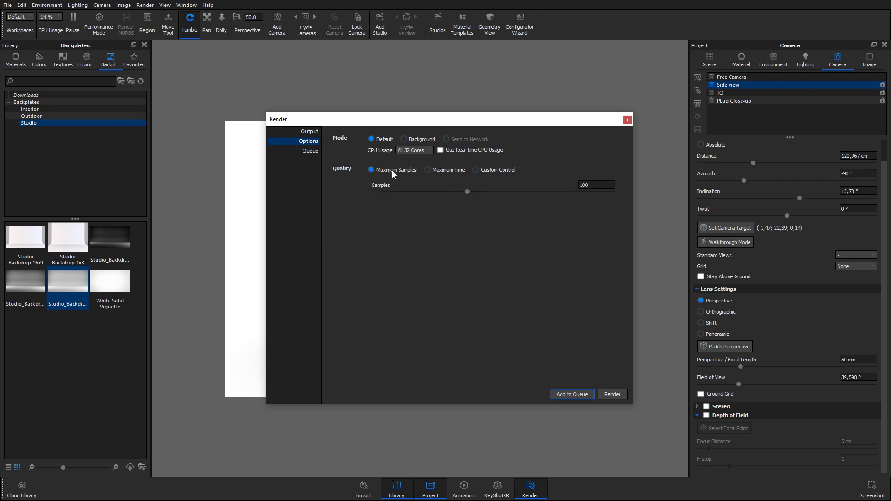
left_click_drag(467, 192, 505, 192)
left_click(626, 120)
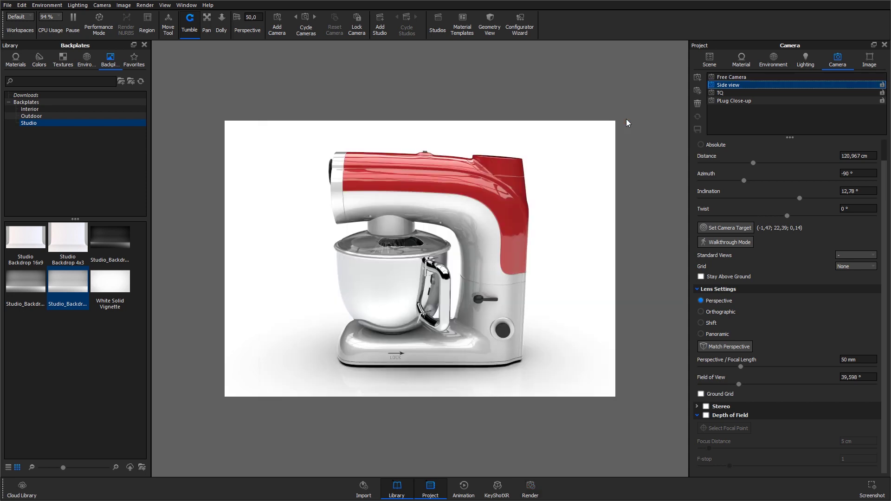
Turn on the heads-up display statistics overlay
left_click(186, 6)
mouse_move(167, 6)
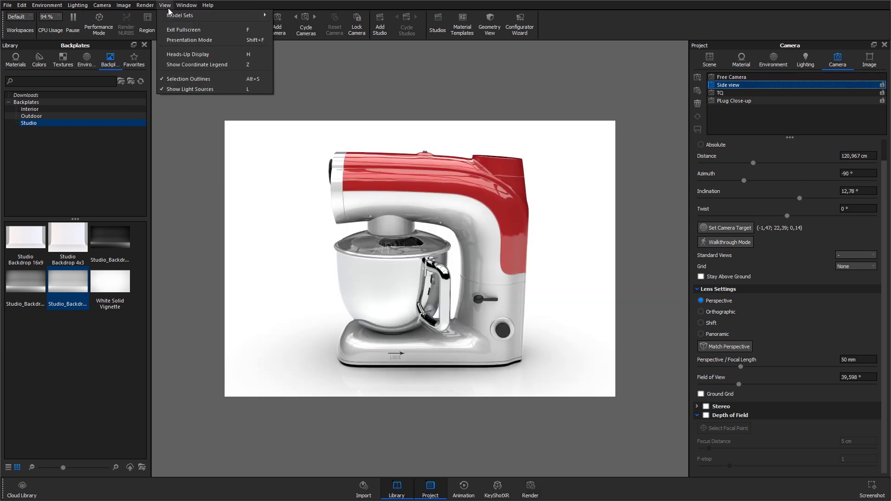
left_click(188, 53)
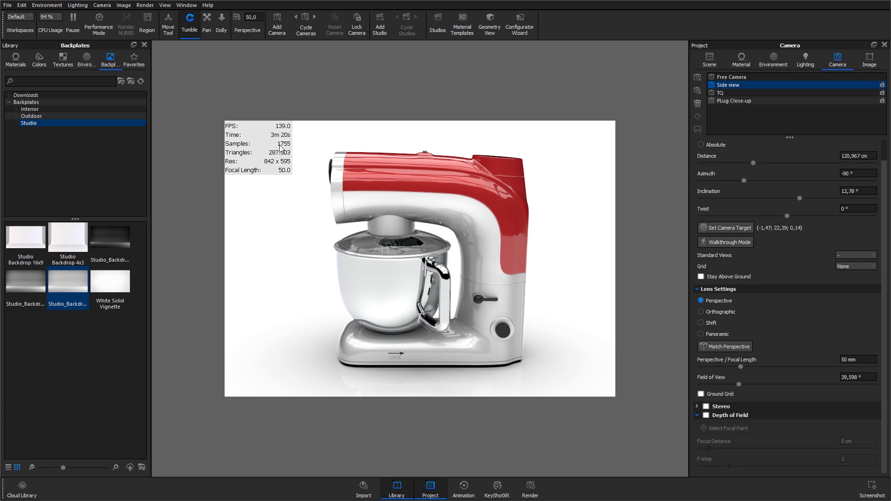
Reapply the Side view camera and bring up the render settings again
left_click(720, 88)
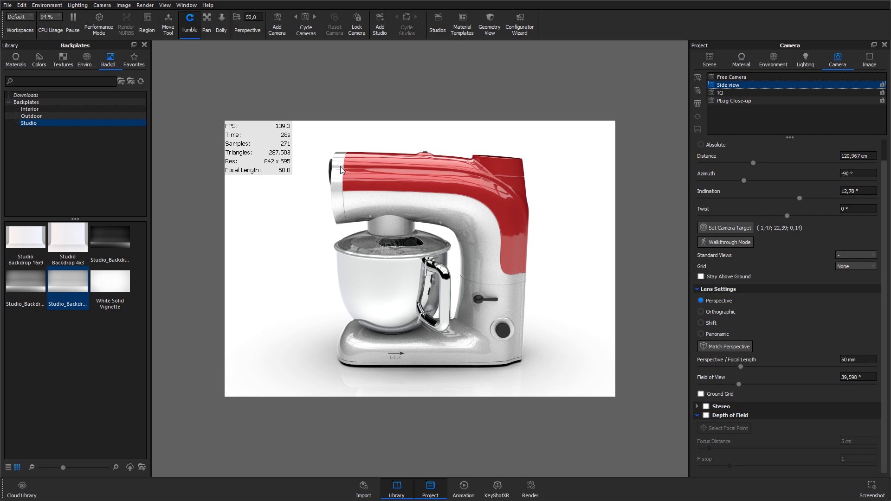
left_click(530, 485)
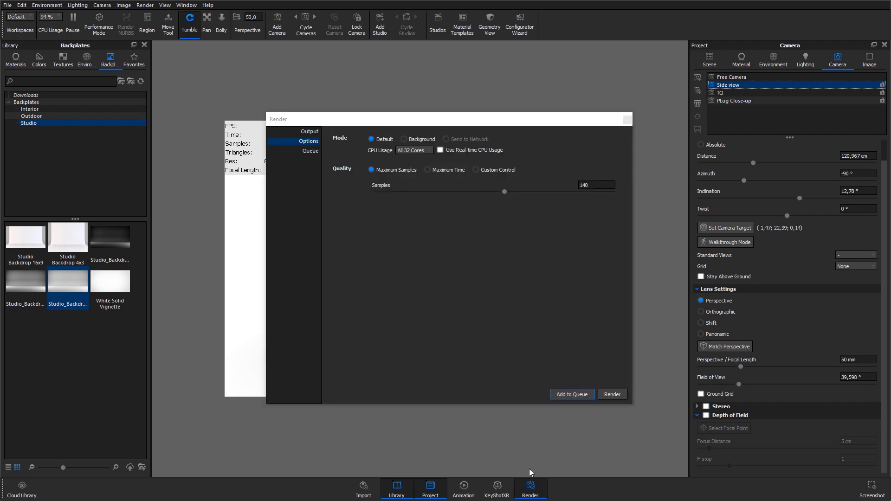
Enter 200 samples, try the Maximum Time and Custom Control settings, then reselect Maximum Samples
key("Tab")
type("200")
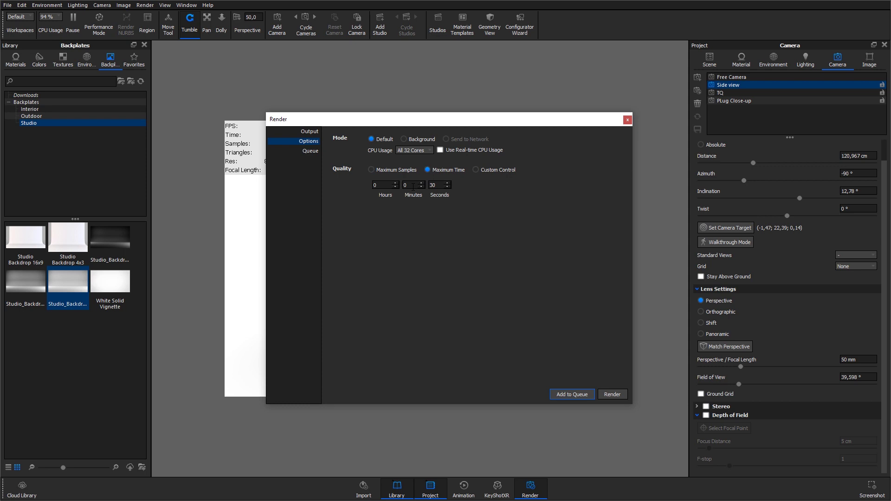
double_click(413, 186)
double_click(439, 185)
left_click(479, 170)
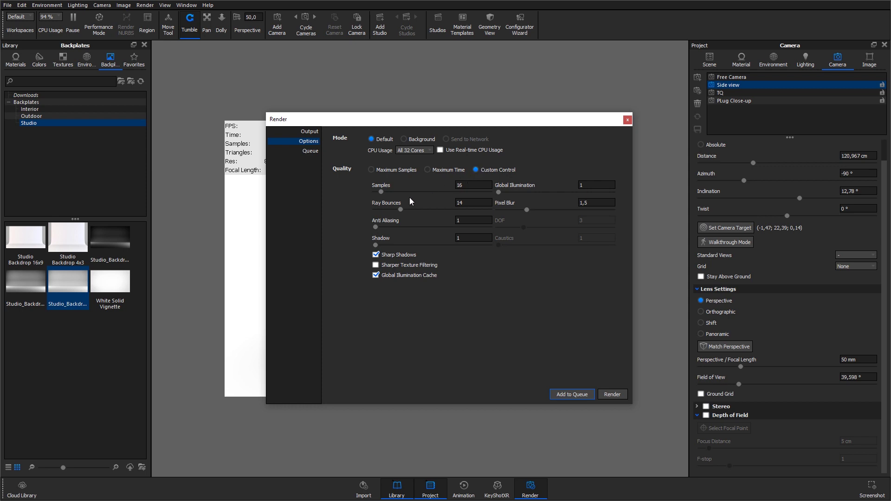
left_click_drag(382, 193, 397, 210)
left_click(404, 254)
left_click(389, 171)
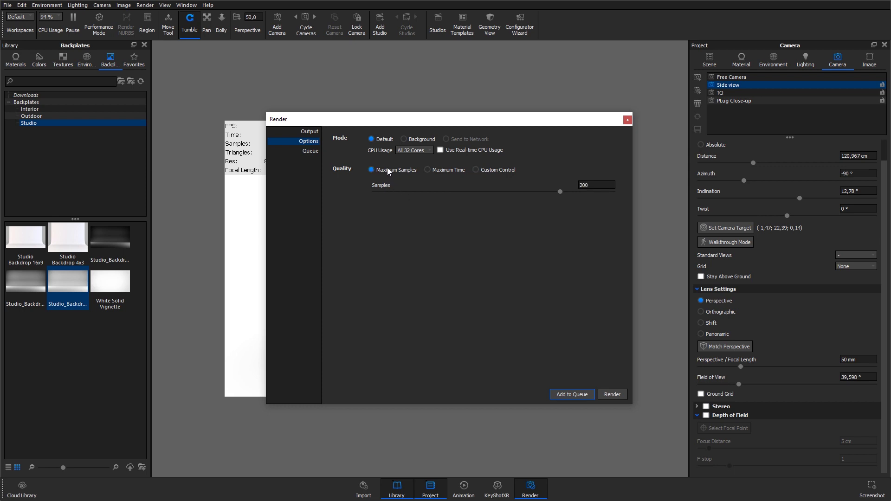
Start the 3543 × 2504 side-view render in a maximized render window
left_click(618, 397)
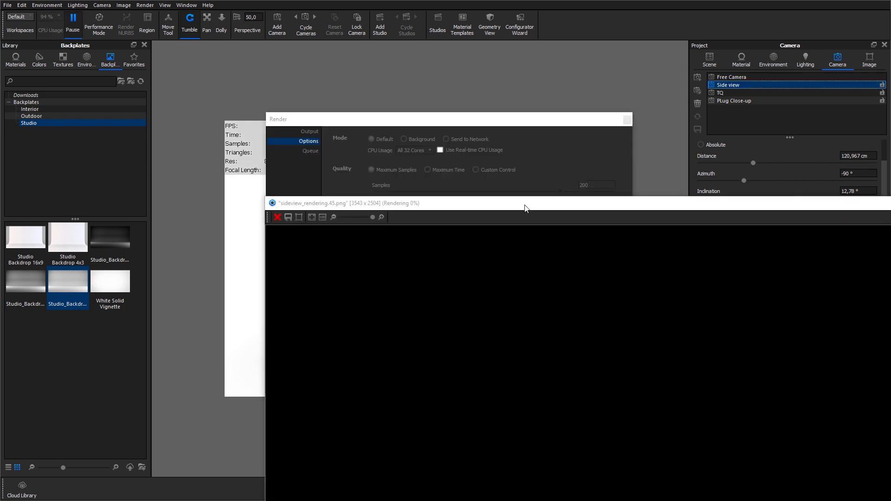
left_click_drag(523, 204, 311, 11)
scroll(357, 130, "down", 5)
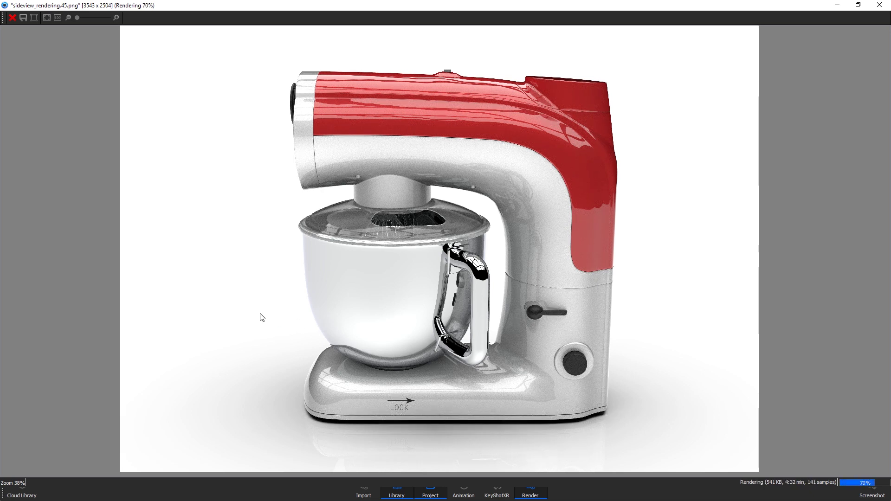
scroll(548, 310, "up", 5)
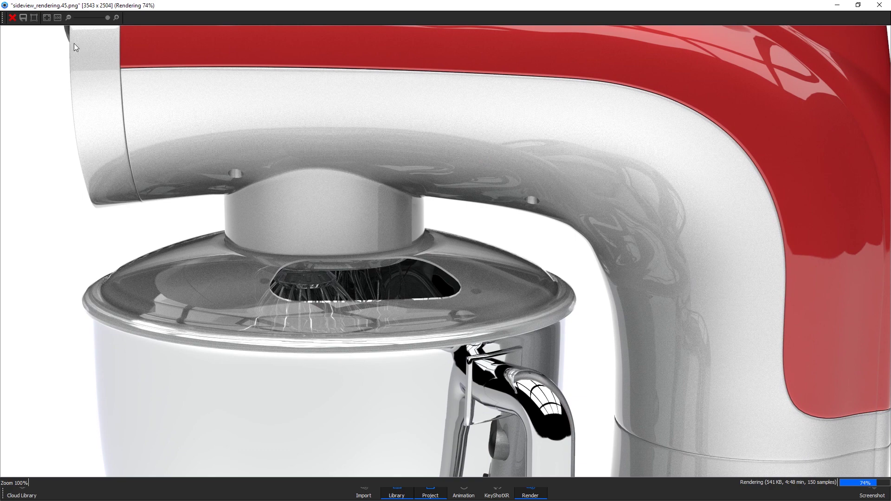
Save an interim PNG named Sideview_Rendering_150sample to OUTPUT, then let the render finish
left_click(22, 21)
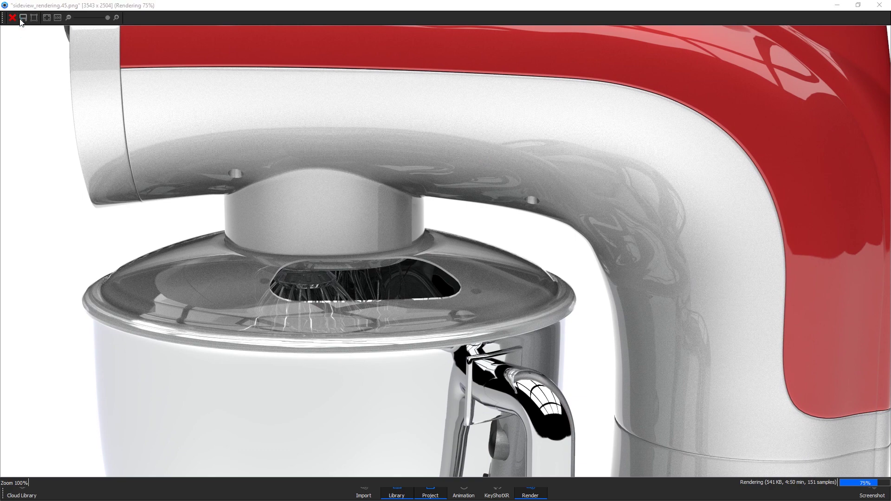
type("Sideview_Rendering_150sample")
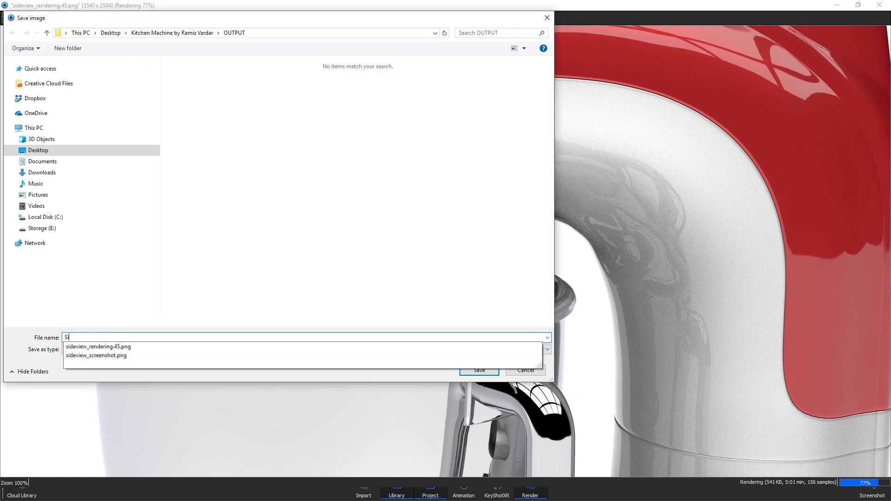
left_click(464, 349)
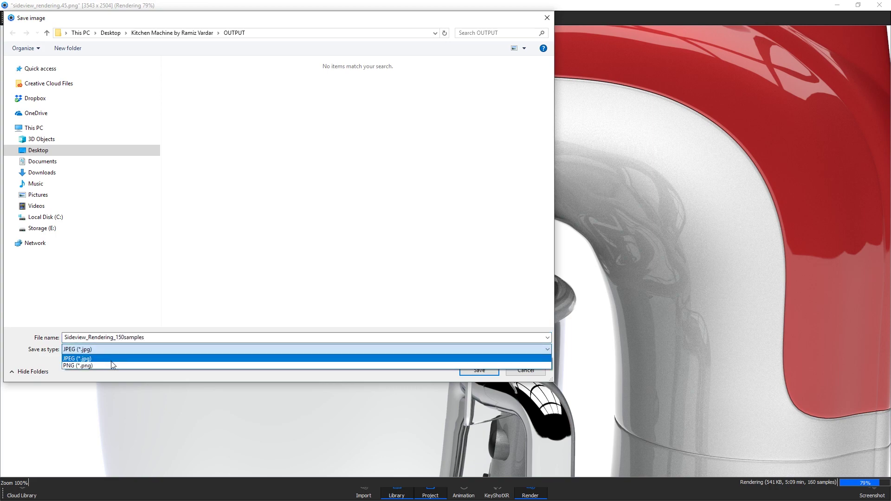
left_click(464, 365)
left_click(466, 371)
scroll(466, 371, "down", 1)
scroll(464, 369, "down", 5)
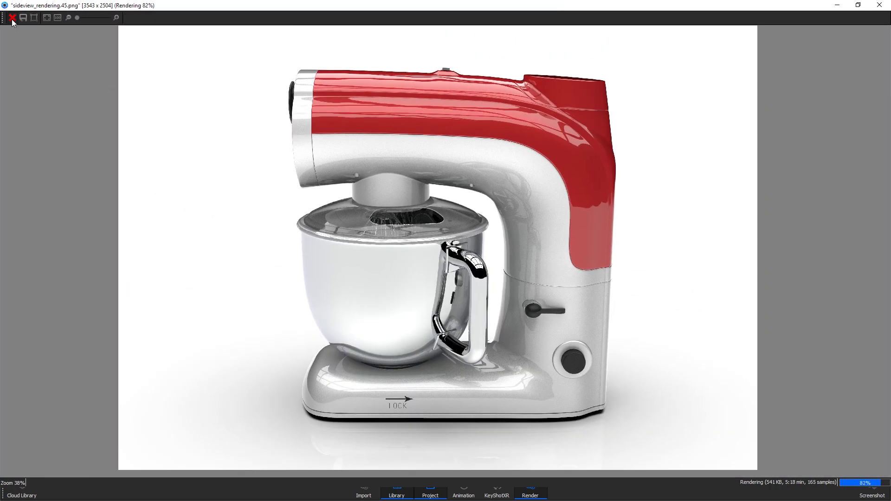
left_click(12, 18)
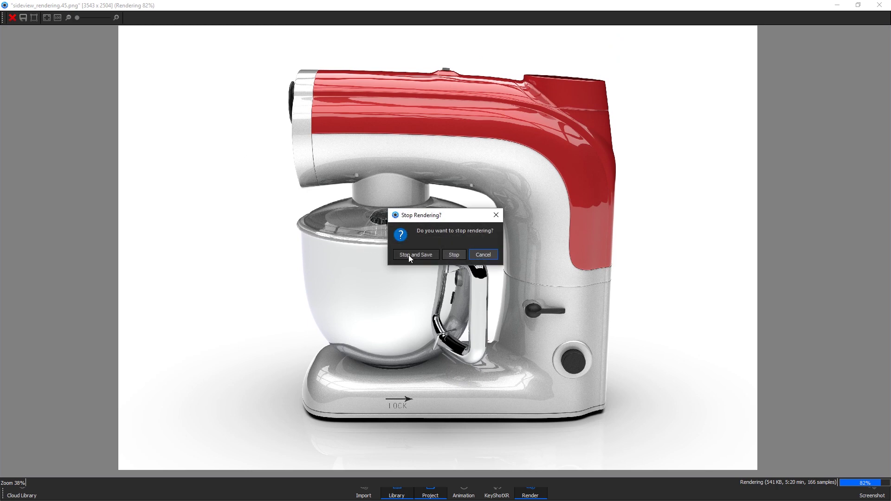
left_click(478, 256)
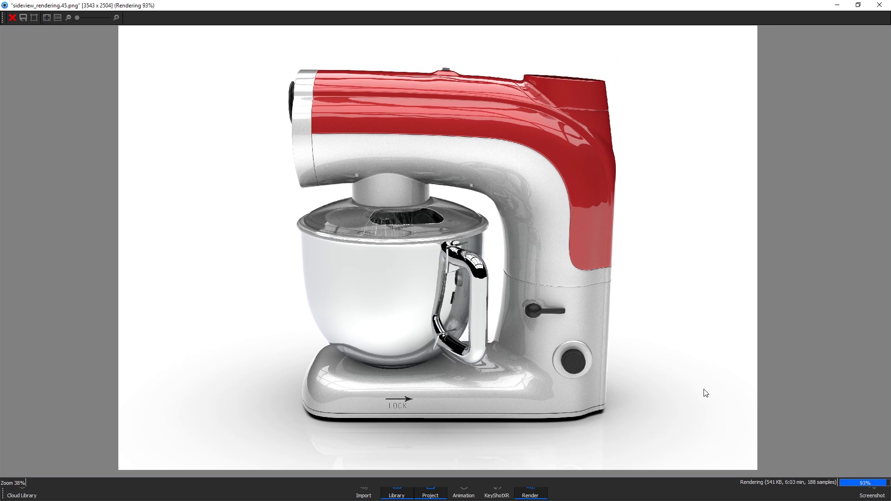
Close the render window and open sideview_screenshot.png in a maximized Photos viewer
left_click(13, 18)
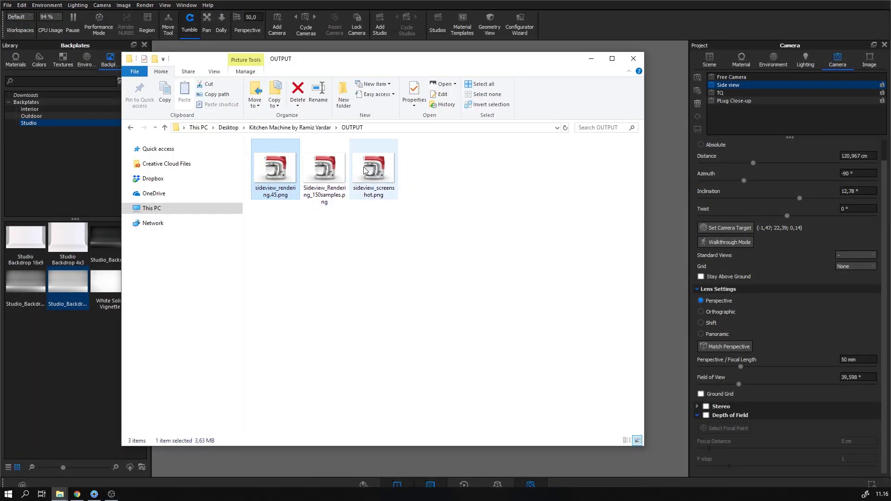
left_click(363, 167)
double_click(364, 166)
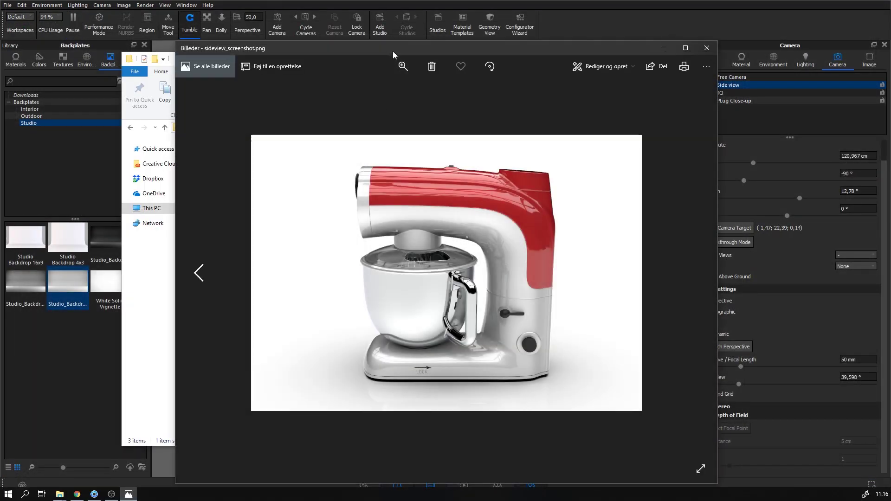
double_click(380, 27)
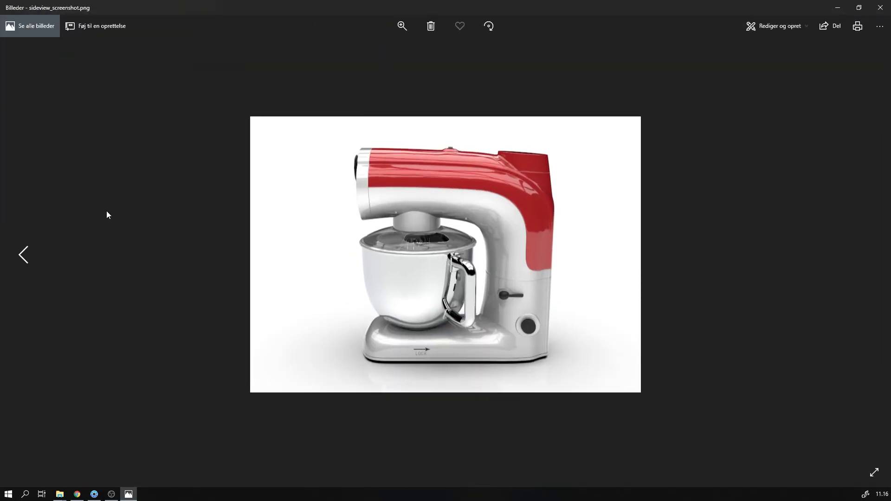
Page back to sideview_rendering.45.png and view it at actual size, panning from base to top arm
left_click(22, 255)
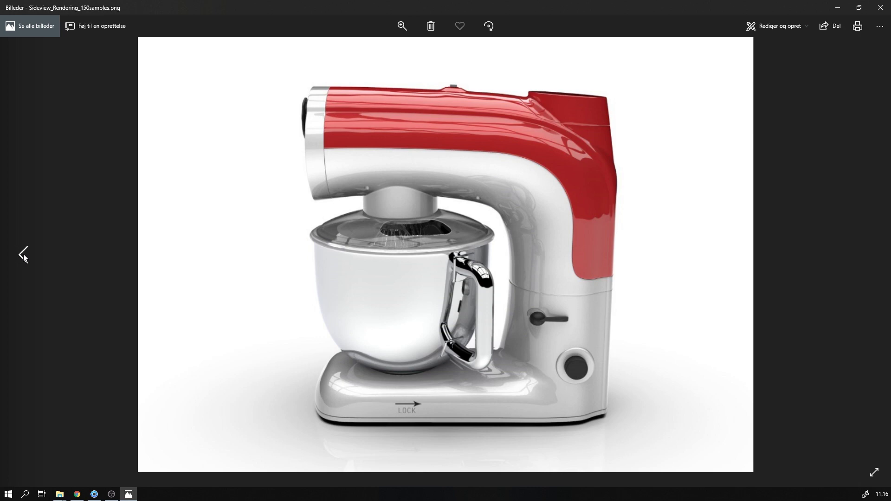
left_click(23, 255)
right_click(333, 258)
left_click(356, 455)
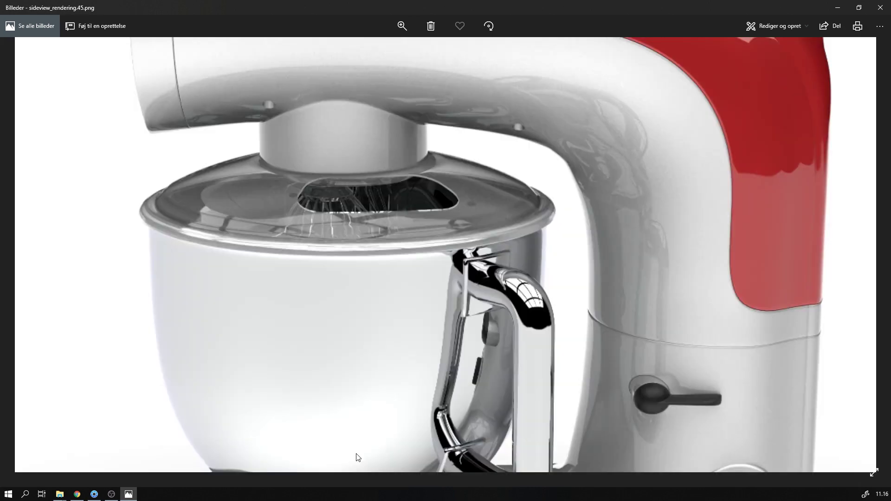
left_click_drag(356, 457, 378, 143)
left_click_drag(513, 112, 461, 367)
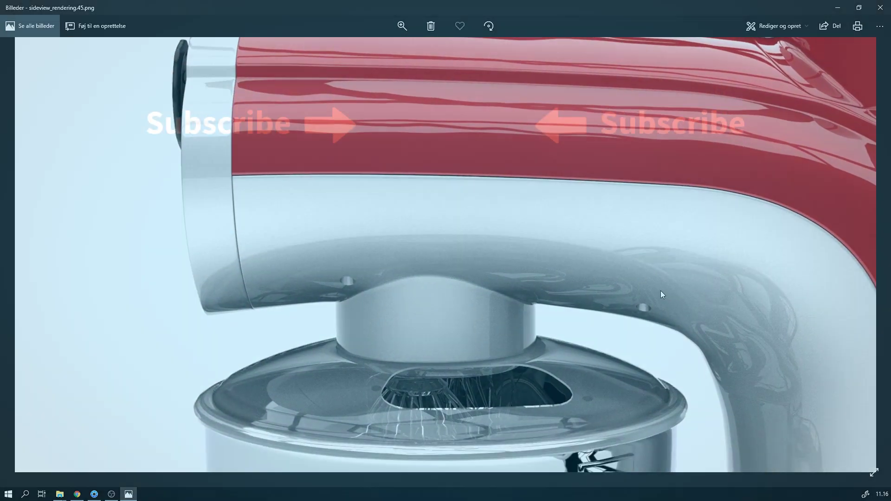